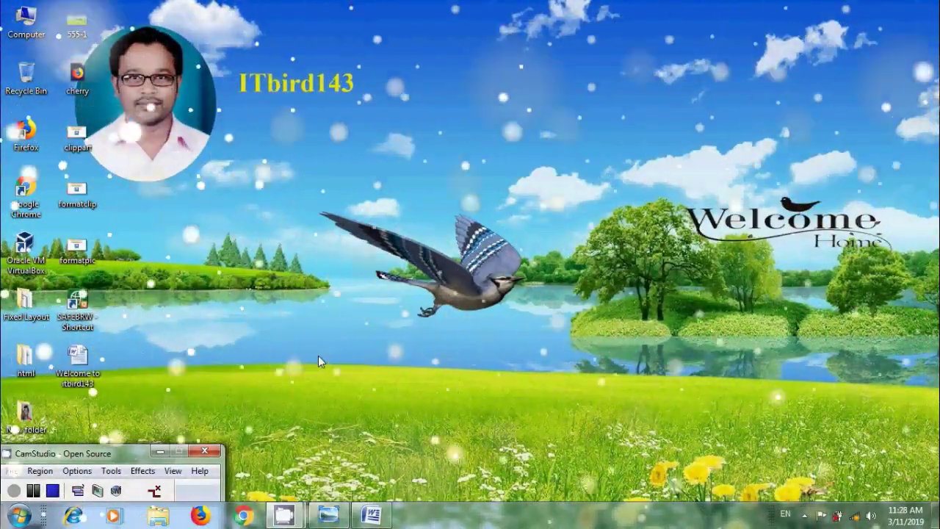
Restore the 'Inserting ClipArt' Word 2007 title image in Windows Photo Viewer from the taskbar
{"action": "left_click", "coordinate": [335, 515]}
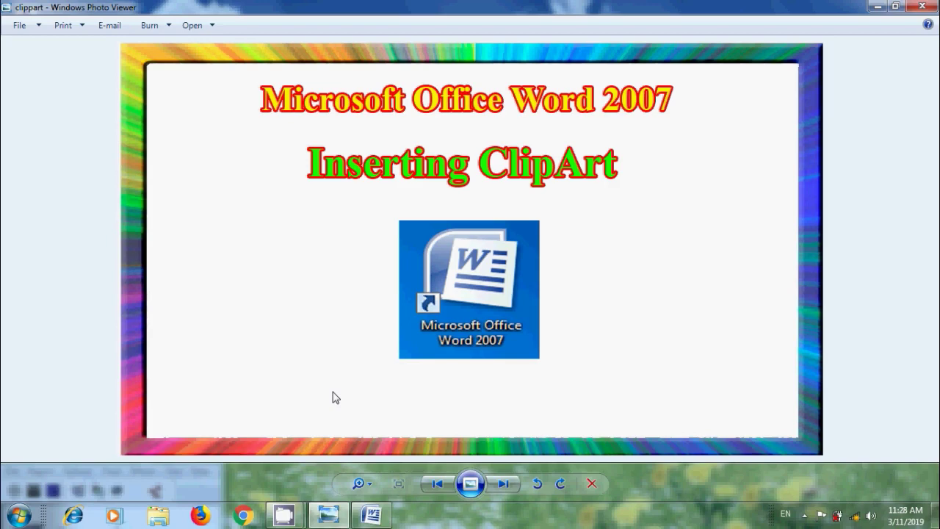
Bring the 'Welcome to itbird143' document forward and show the Clip Art pane from Insert
{"action": "left_click", "coordinate": [371, 514]}
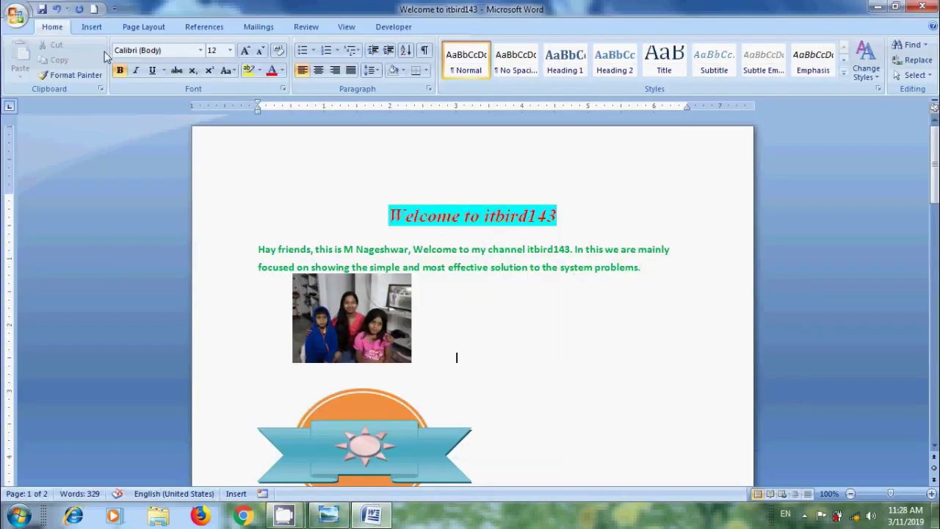
{"action": "left_click", "coordinate": [92, 27]}
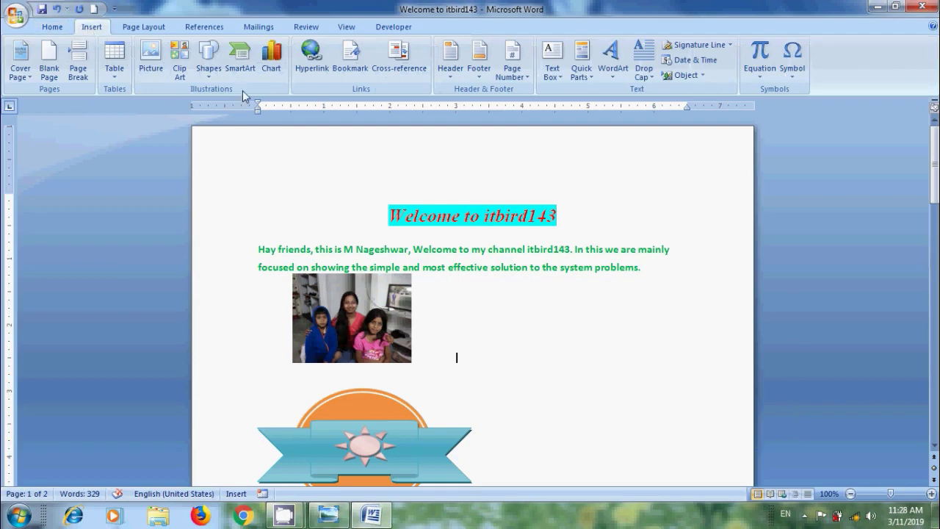
{"action": "left_click", "coordinate": [181, 63]}
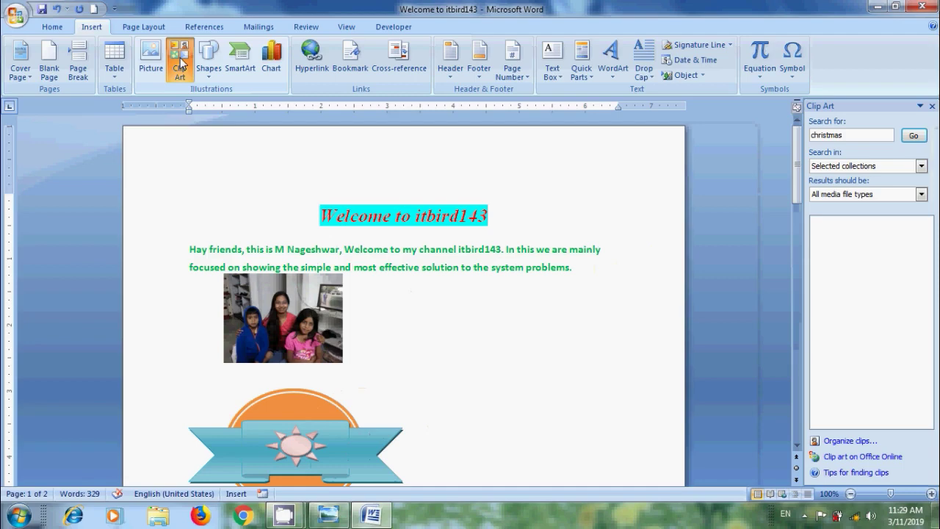
Replace the search term with 'farming', search Everywhere, and check the media types list
{"action": "double_click", "coordinate": [854, 138]}
{"action": "type", "text": "farming"}
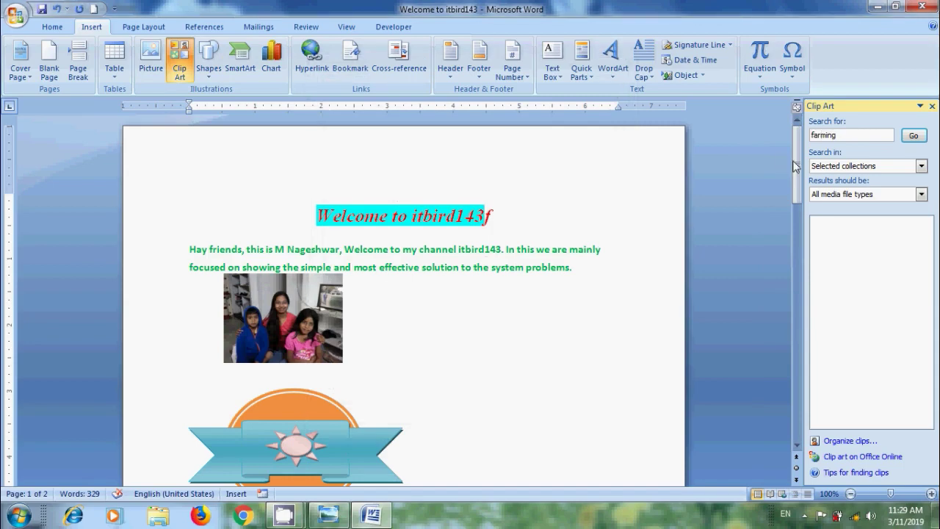
{"action": "left_click", "coordinate": [921, 166]}
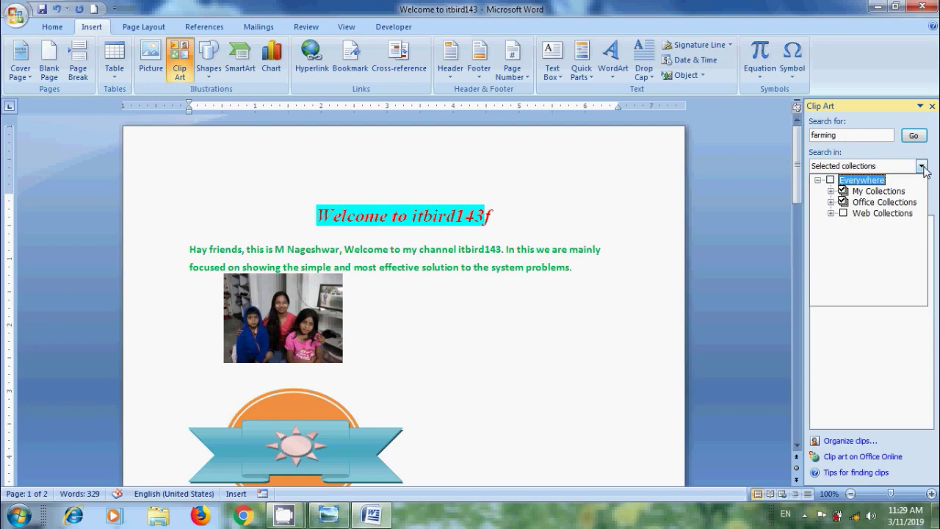
{"action": "left_click", "coordinate": [830, 180]}
{"action": "left_click", "coordinate": [922, 166]}
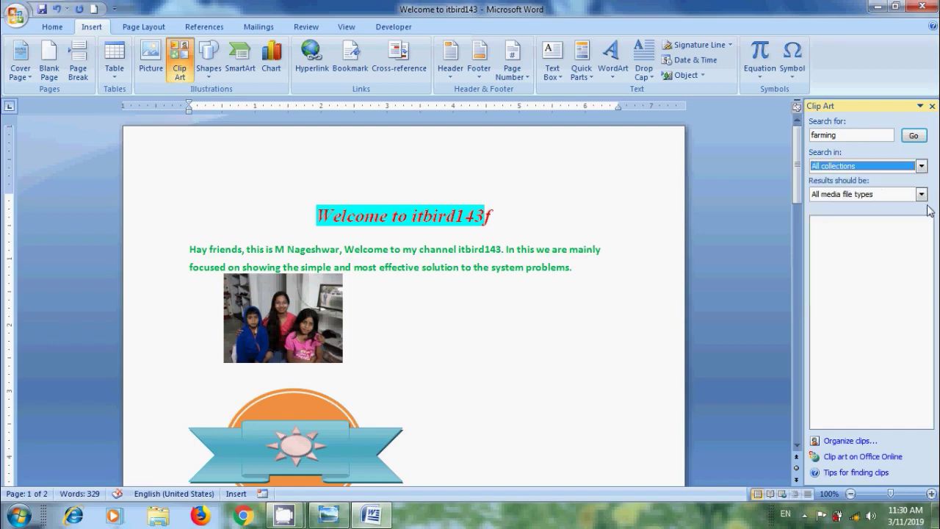
{"action": "left_click", "coordinate": [921, 194]}
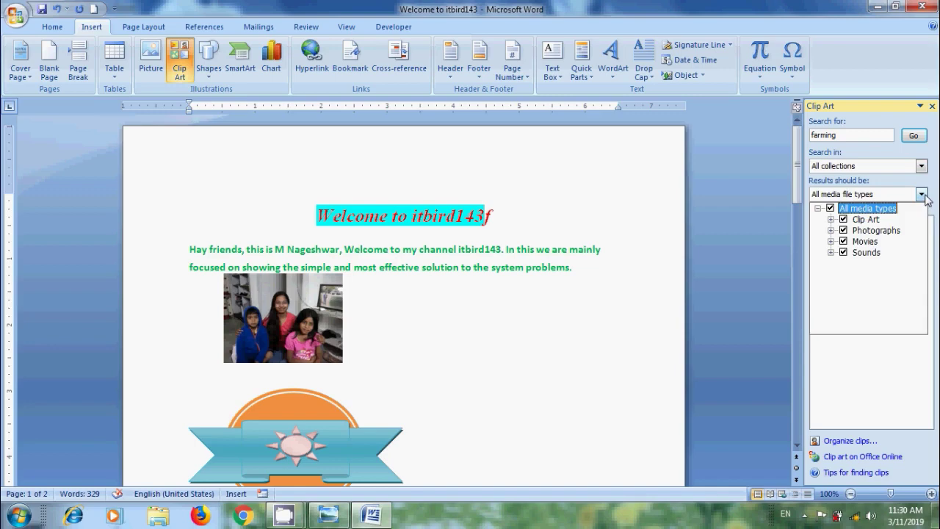
Run the 'farming' clip art search and place the cursor in the document
{"action": "left_click", "coordinate": [924, 196]}
{"action": "left_click", "coordinate": [913, 135]}
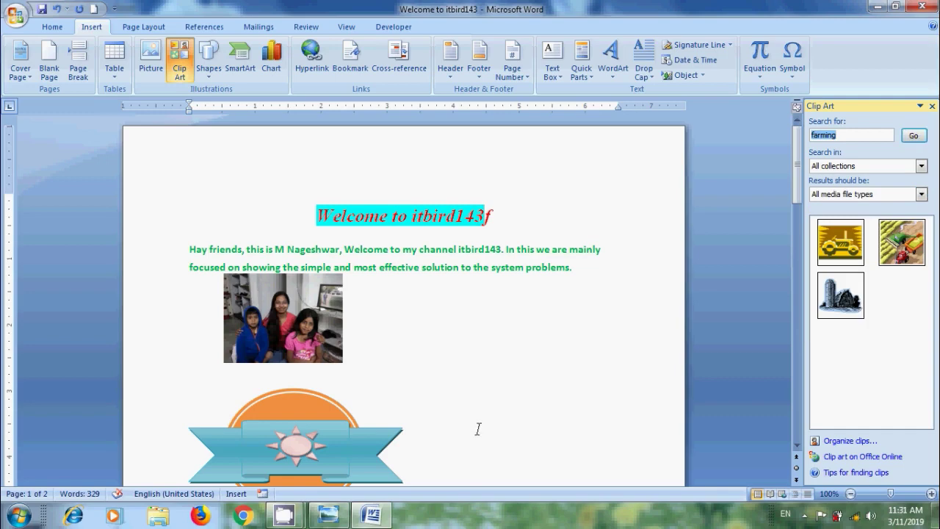
{"action": "left_click", "coordinate": [395, 336]}
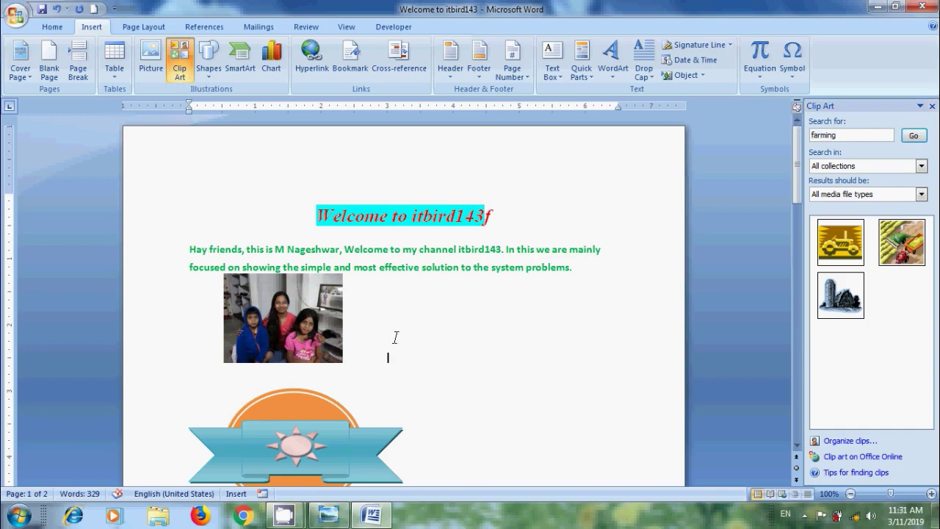
Insert the yellow tractor clip and the harvesting scene clip into the document
{"action": "left_click", "coordinate": [843, 246]}
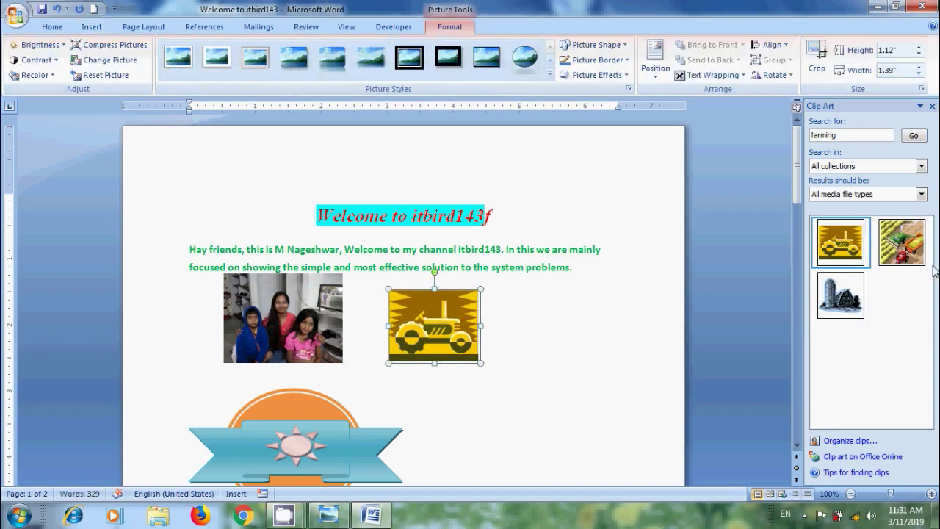
{"action": "left_click", "coordinate": [925, 243]}
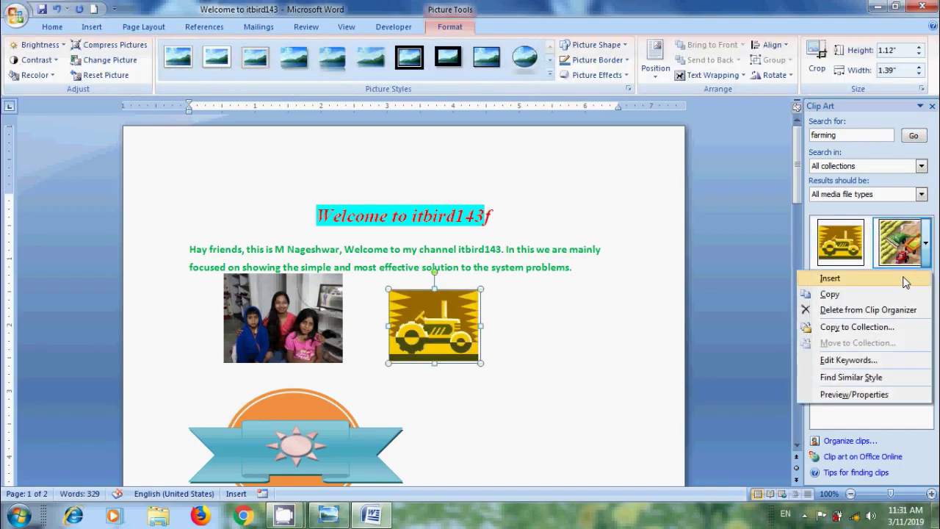
{"action": "left_click", "coordinate": [904, 279]}
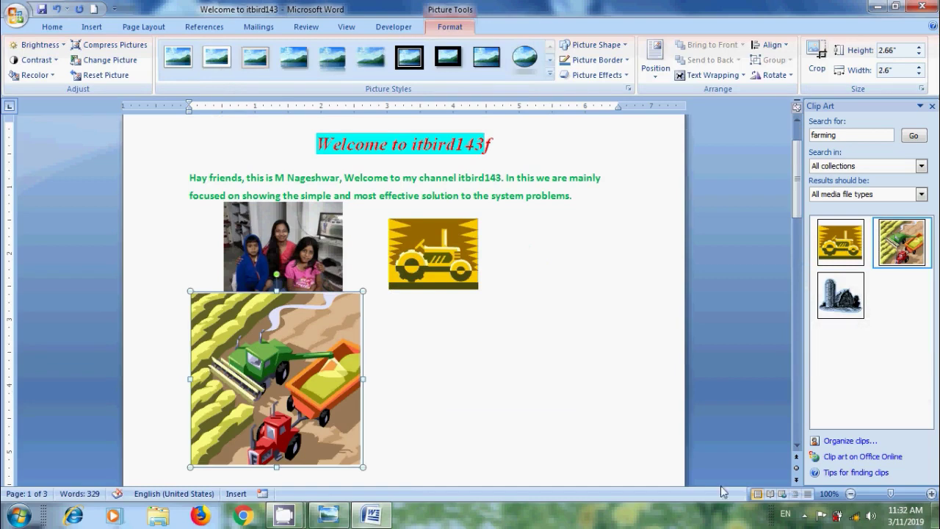
{"action": "left_click", "coordinate": [926, 248]}
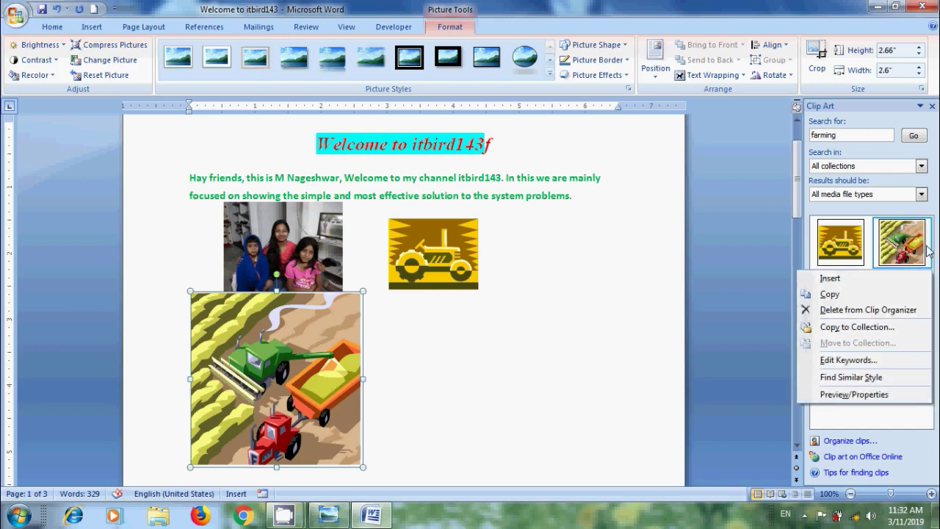
Copy the harvesting scene clip into the 'cherry' collection instead of a new collection
{"action": "left_click", "coordinate": [889, 330]}
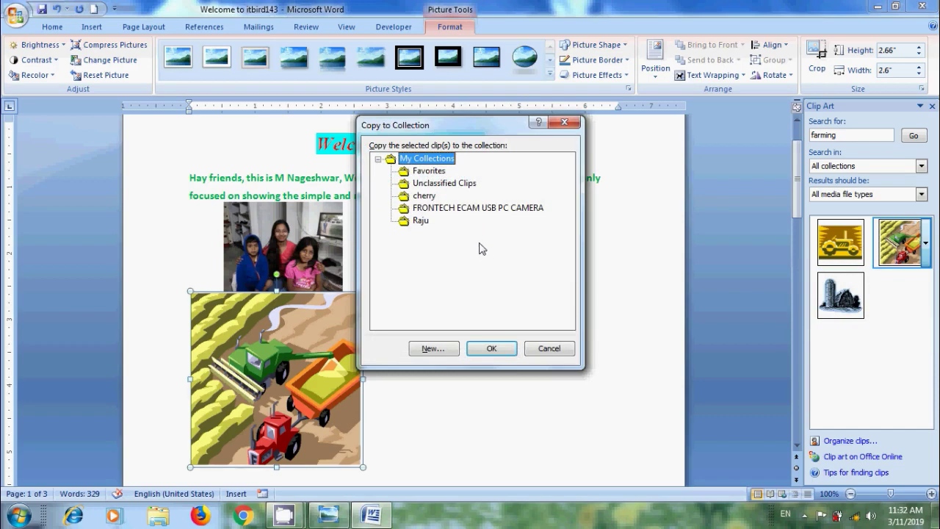
{"action": "left_click", "coordinate": [432, 348]}
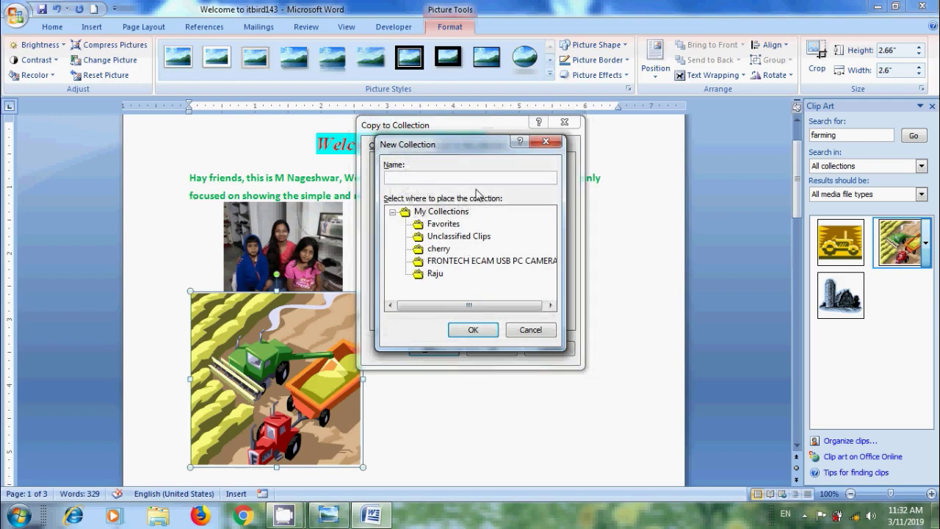
{"action": "left_click", "coordinate": [530, 330]}
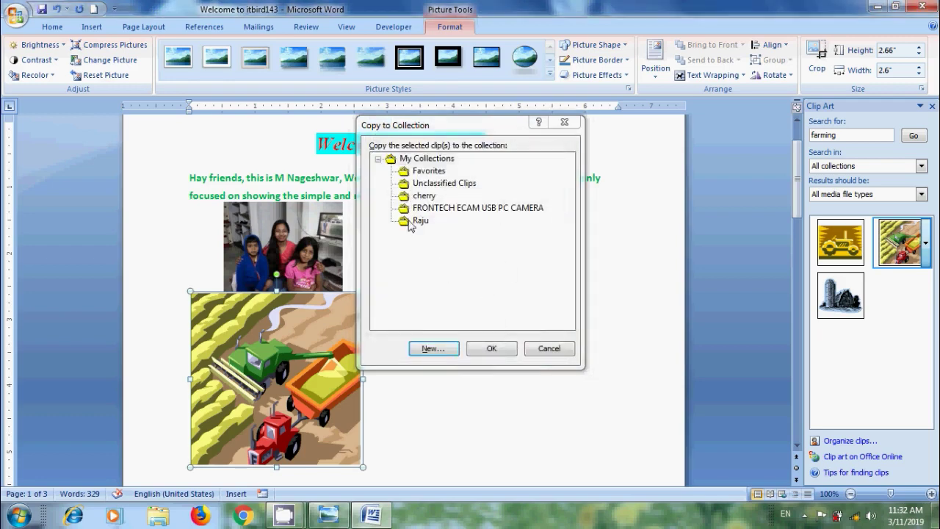
{"action": "left_click", "coordinate": [435, 199]}
{"action": "left_click", "coordinate": [488, 349]}
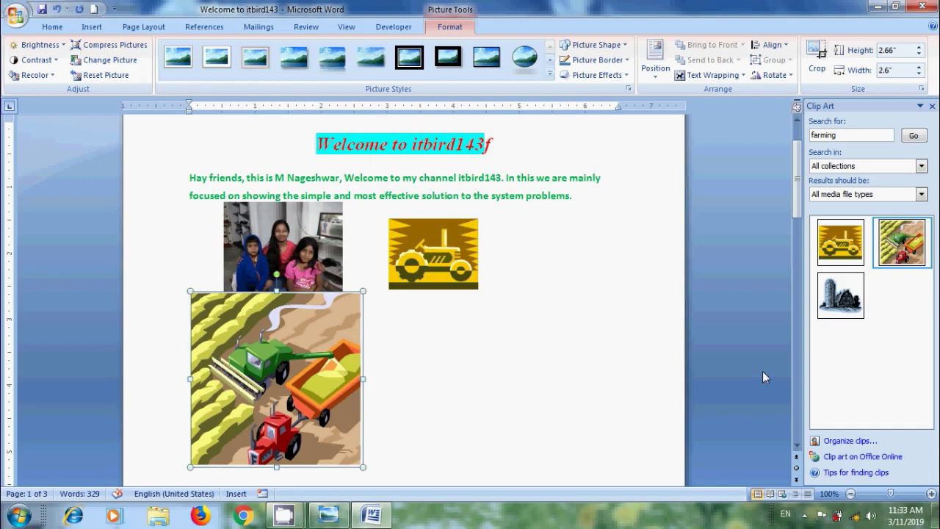
Connect to a wireless network from the taskbar network list
{"action": "left_click", "coordinate": [854, 514]}
{"action": "left_click", "coordinate": [883, 314]}
{"action": "left_click", "coordinate": [889, 335]}
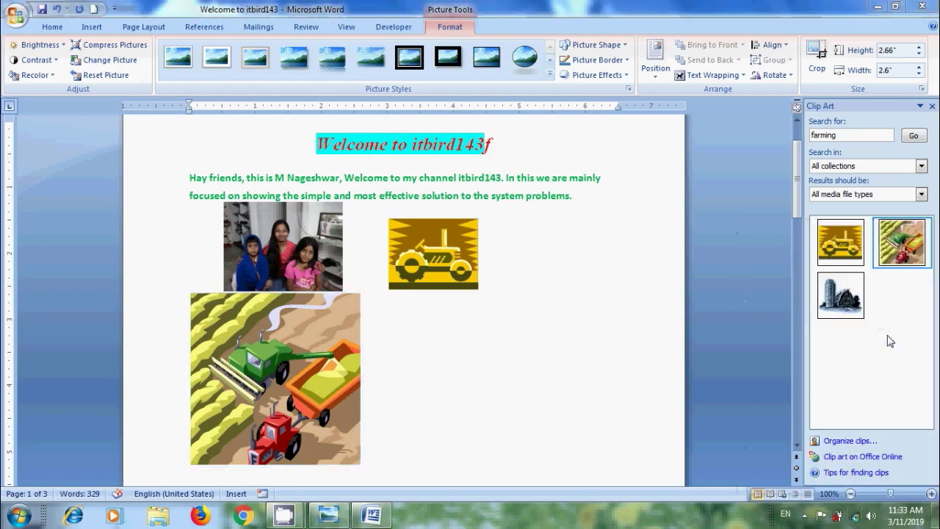
Rerun the farming search, scroll through the larger result list, and launch Clip Organizer
{"action": "left_click", "coordinate": [915, 135]}
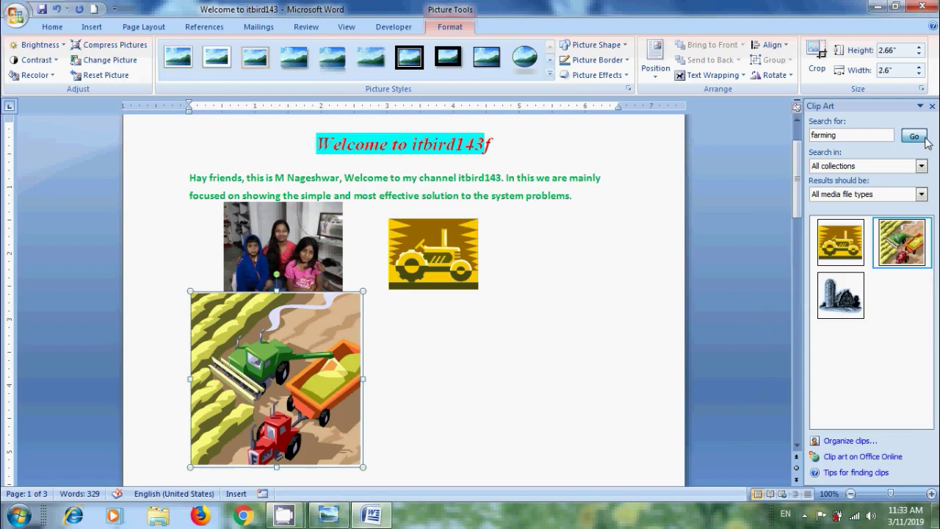
{"action": "left_click_drag", "start_coordinate": [930, 251], "coordinate": [927, 396]}
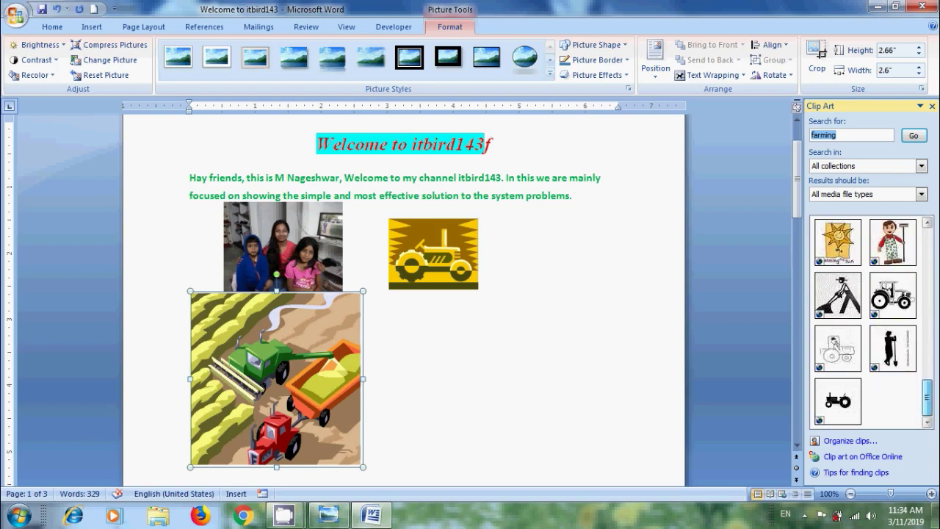
{"action": "left_click", "coordinate": [839, 442]}
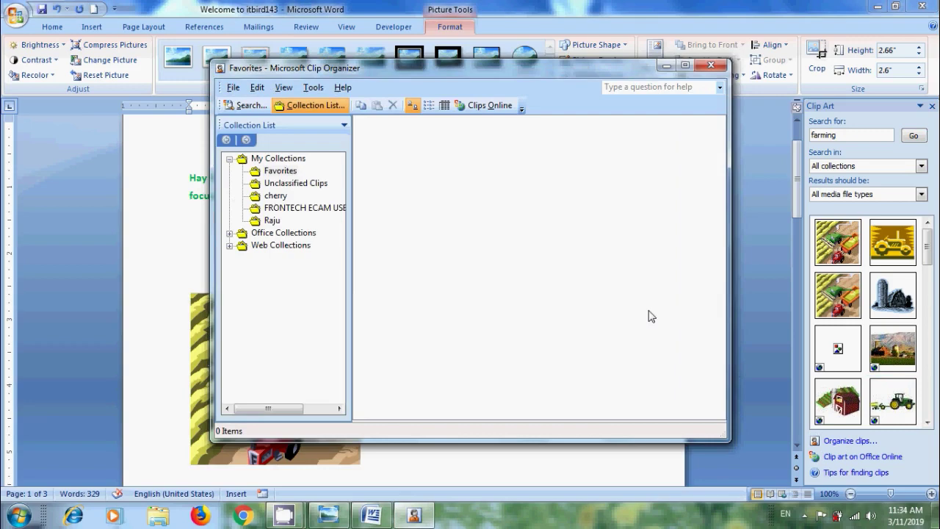
Browse Office Collections from Academic through Buildings and bring up the Eiffel Tower clip's actions
{"action": "left_click", "coordinate": [230, 235]}
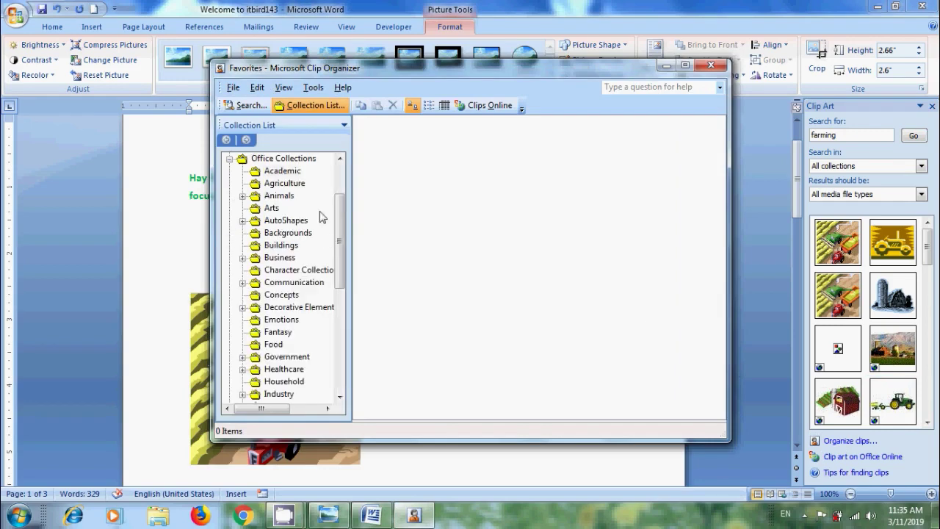
{"action": "left_click", "coordinate": [282, 173]}
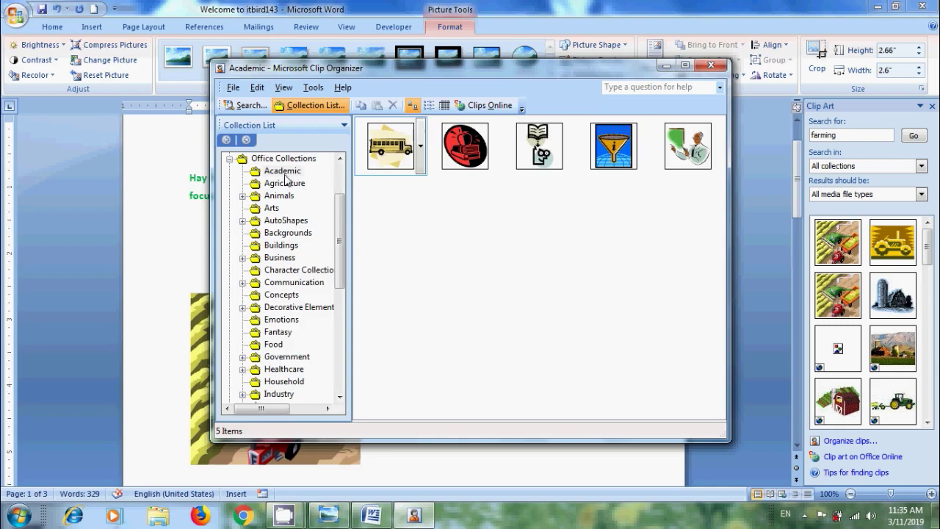
{"action": "left_click", "coordinate": [288, 185]}
{"action": "left_click", "coordinate": [290, 198]}
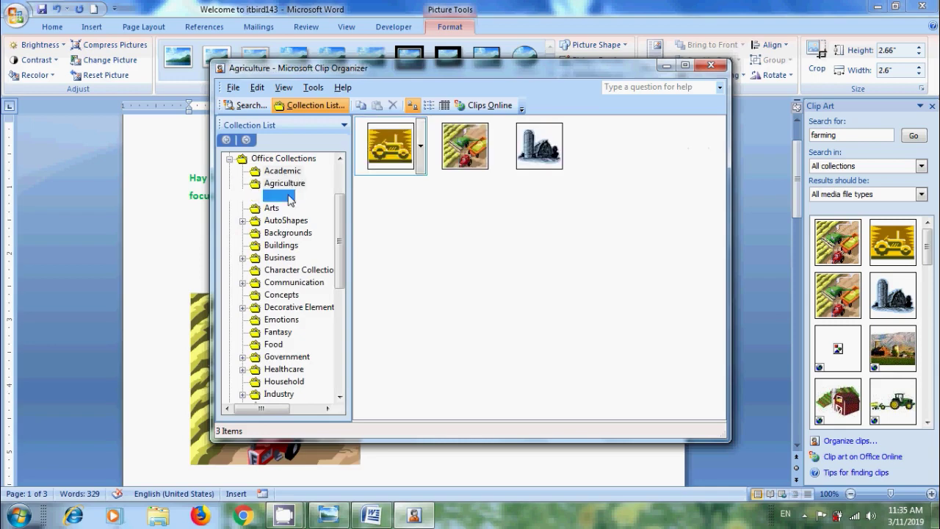
{"action": "left_click", "coordinate": [288, 232]}
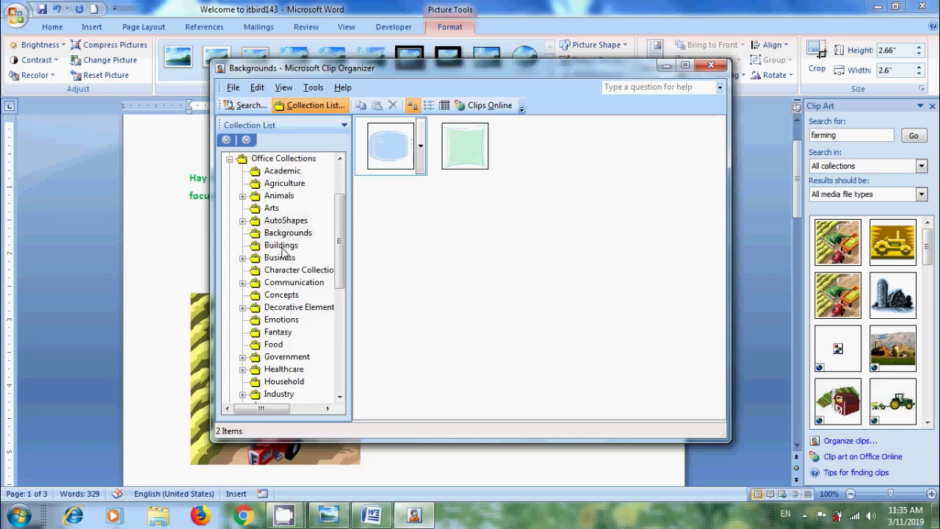
{"action": "left_click", "coordinate": [287, 247]}
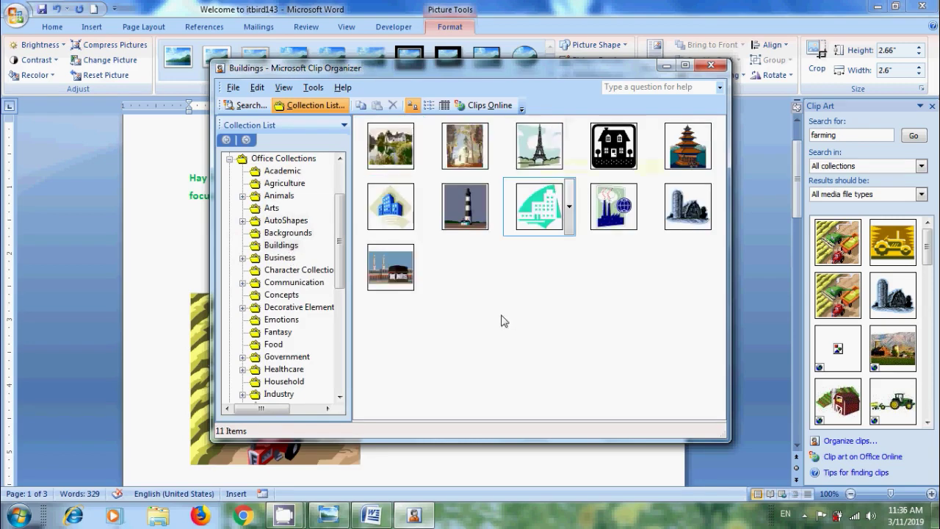
{"action": "right_click", "coordinate": [538, 156]}
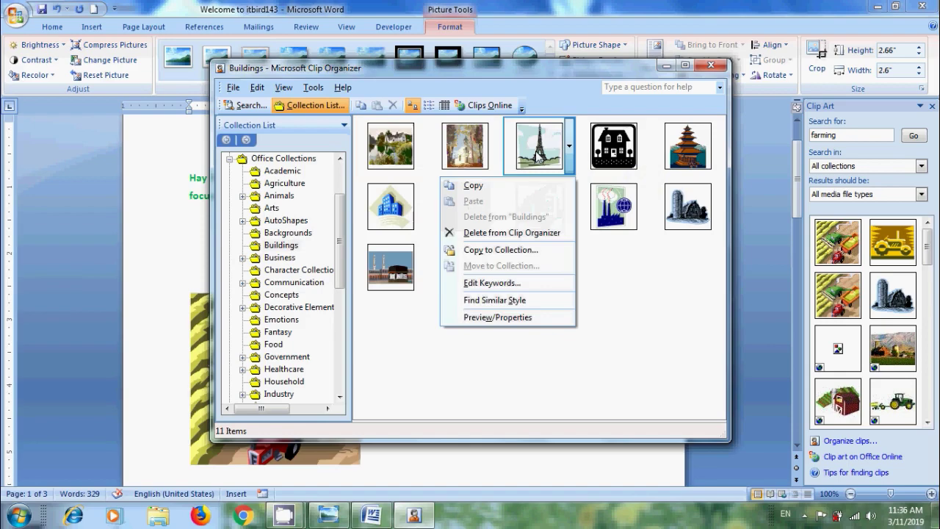
{"action": "left_click", "coordinate": [544, 322]}
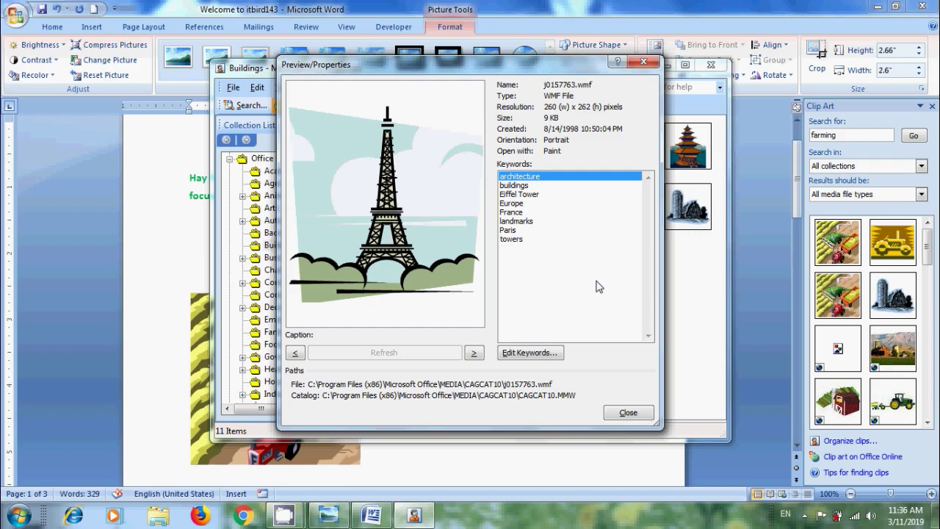
{"action": "left_click", "coordinate": [475, 357]}
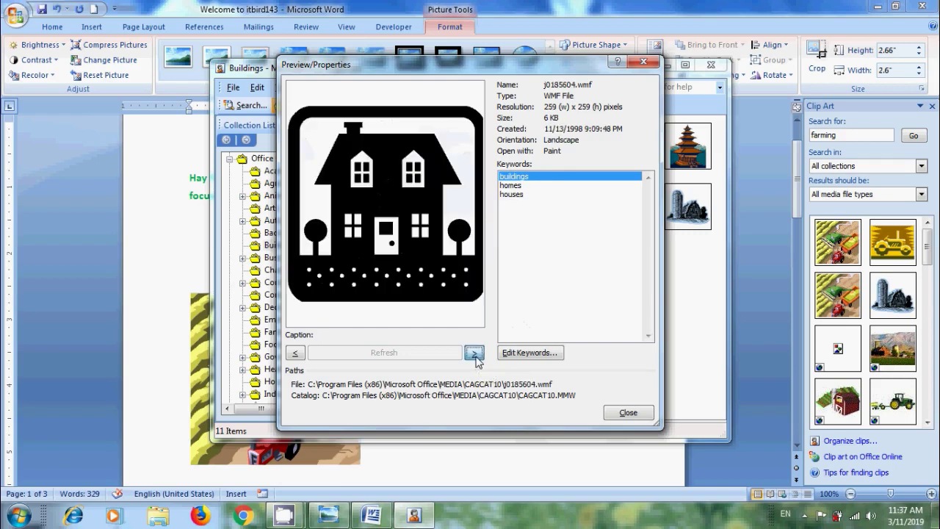
{"action": "left_click", "coordinate": [475, 357]}
{"action": "left_click", "coordinate": [296, 354]}
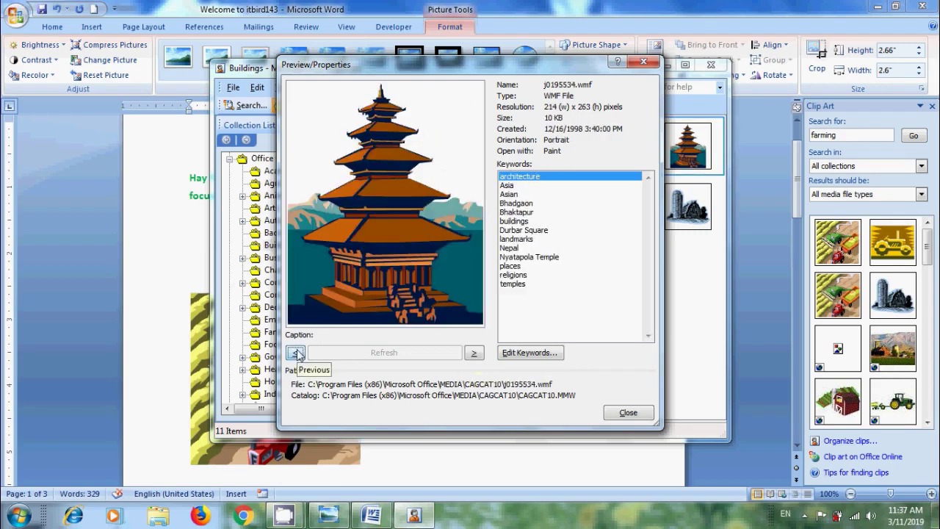
{"action": "left_click", "coordinate": [296, 354]}
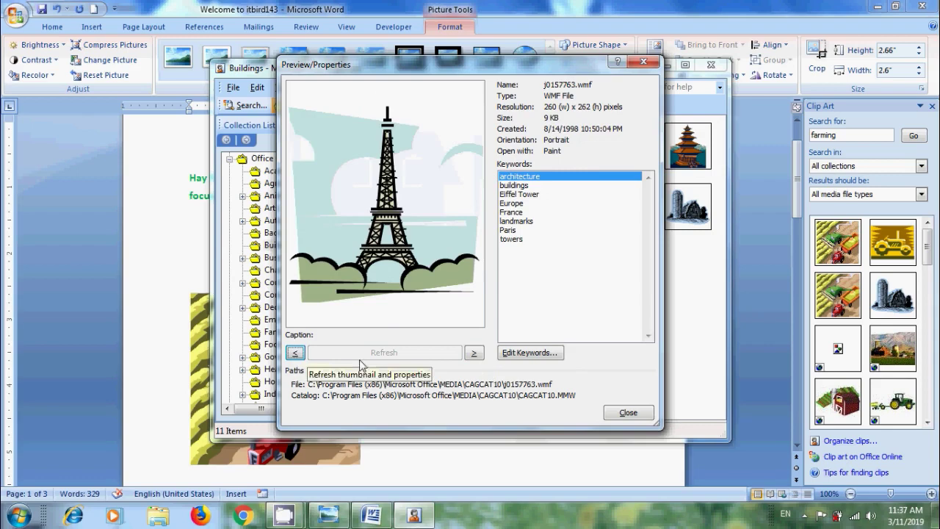
{"action": "left_click", "coordinate": [628, 412]}
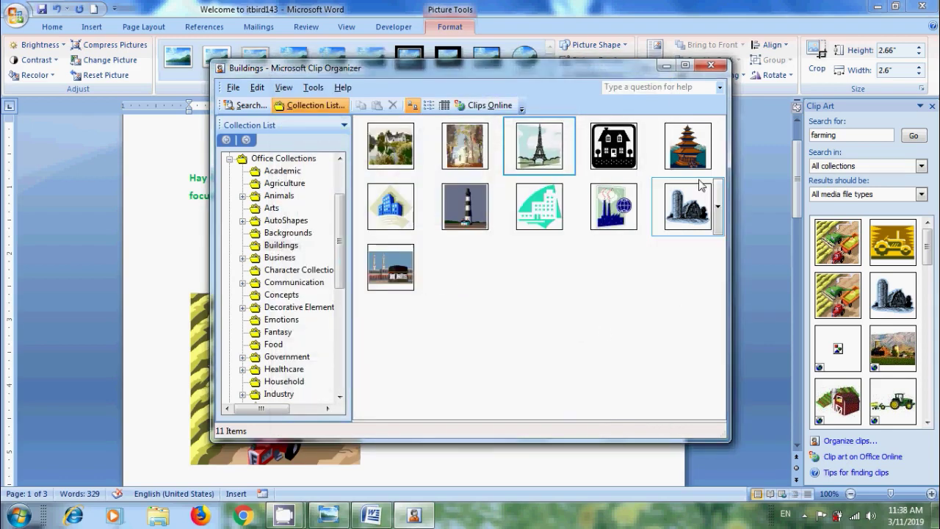
Copy the pagoda clip into 'cherry', verify it in the cherry collection, and close Clip Organizer
{"action": "left_click", "coordinate": [717, 147]}
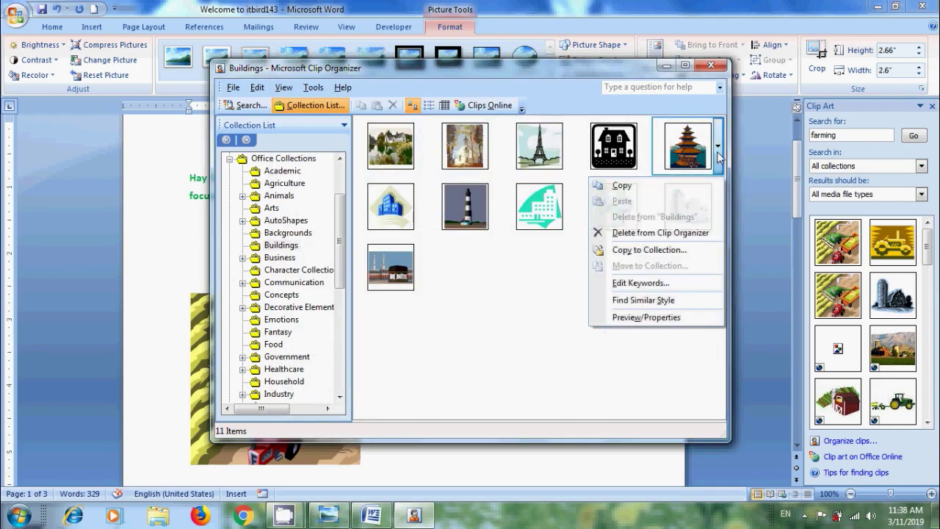
{"action": "left_click", "coordinate": [688, 257]}
{"action": "left_click", "coordinate": [425, 195]}
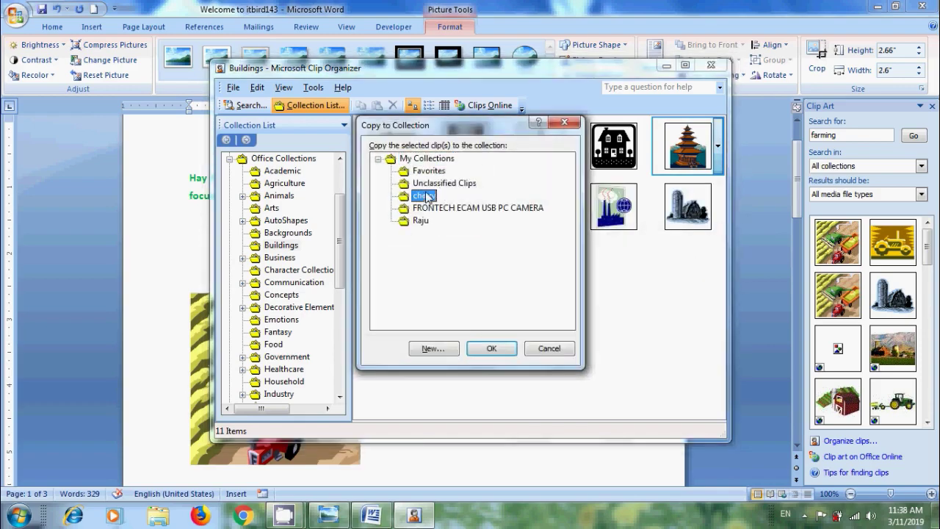
{"action": "left_click", "coordinate": [492, 350]}
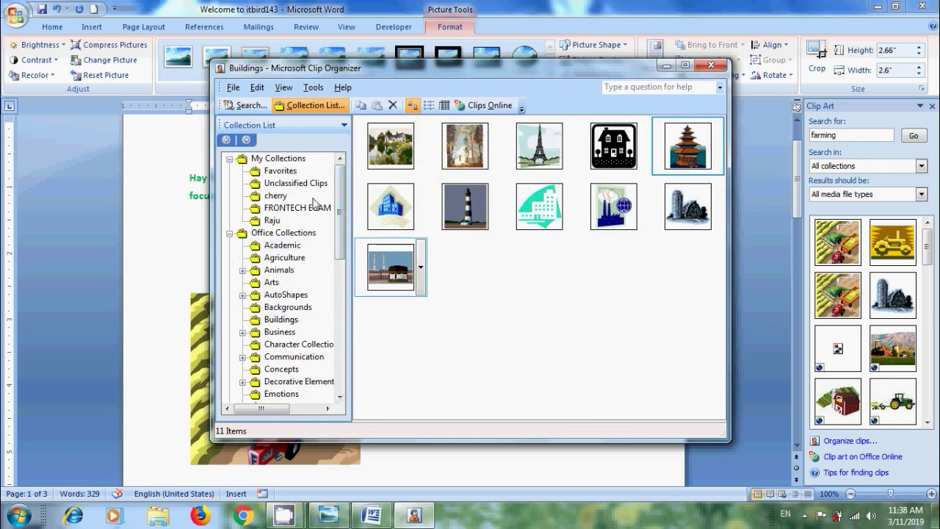
{"action": "left_click", "coordinate": [277, 196]}
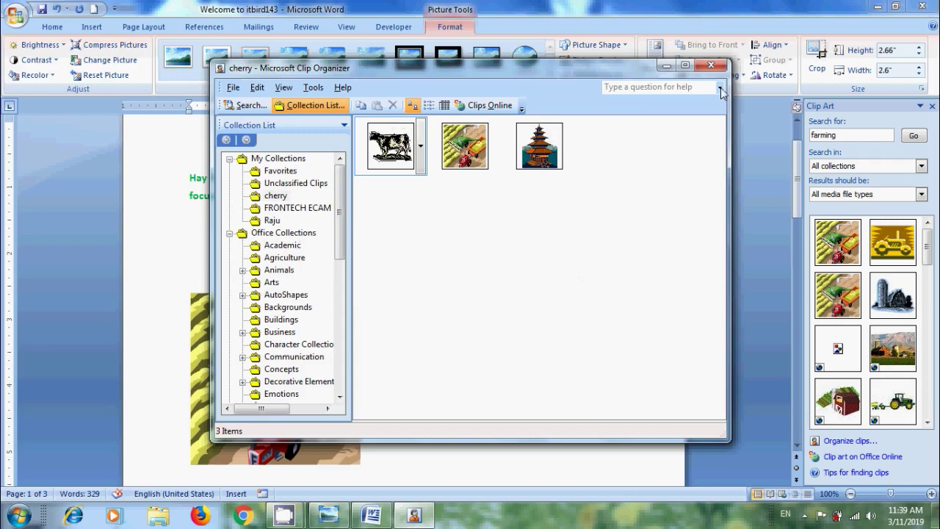
{"action": "left_click", "coordinate": [711, 65]}
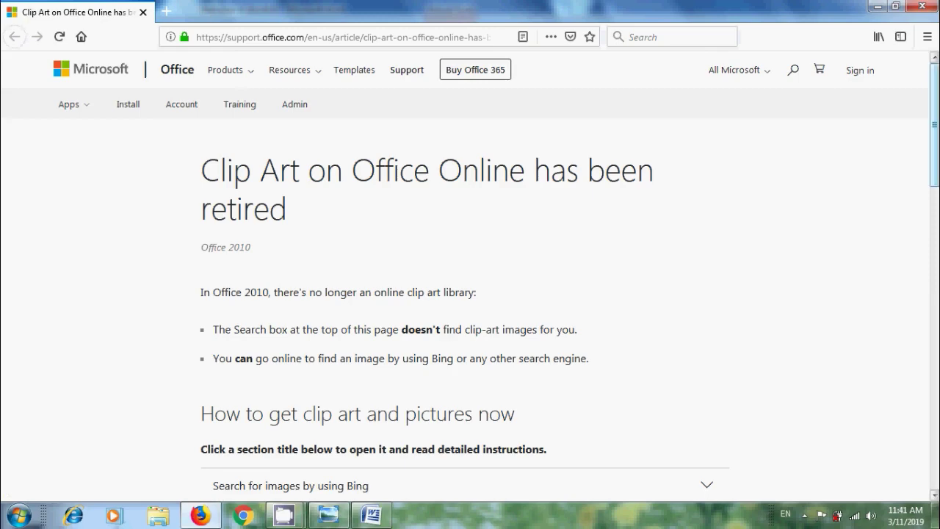
Expand the 'Sites where you can find clip art' section, then return to the clippart image
{"action": "scroll", "coordinate": [716, 218], "scroll_direction": "down", "scroll_amount": 5}
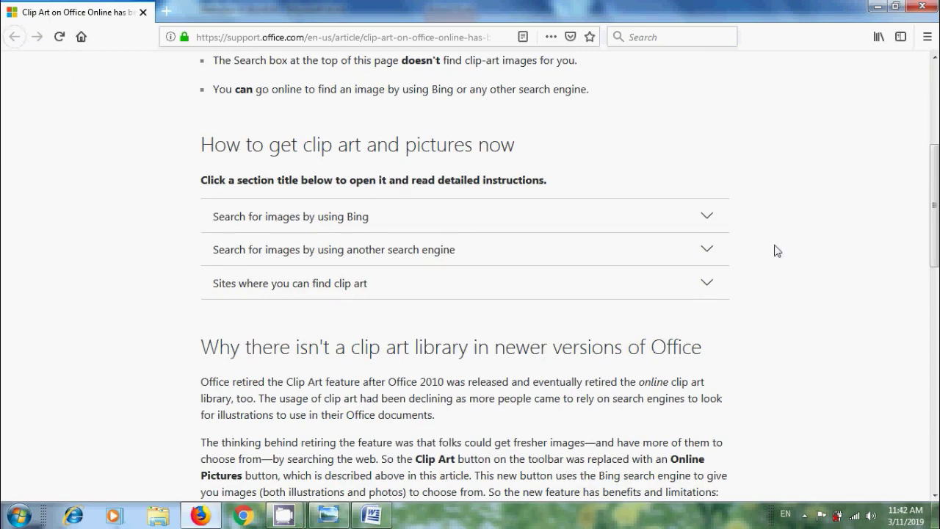
{"action": "left_click", "coordinate": [709, 287]}
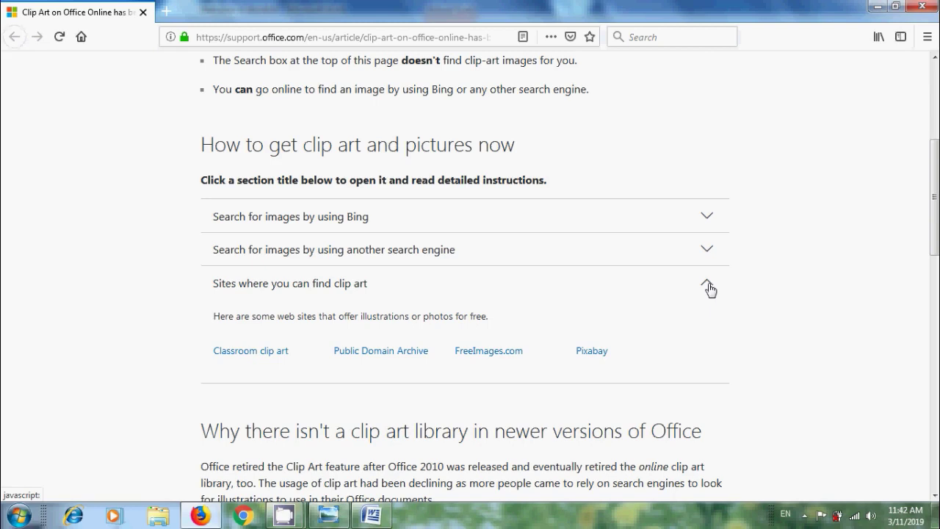
{"action": "left_click", "coordinate": [328, 516]}
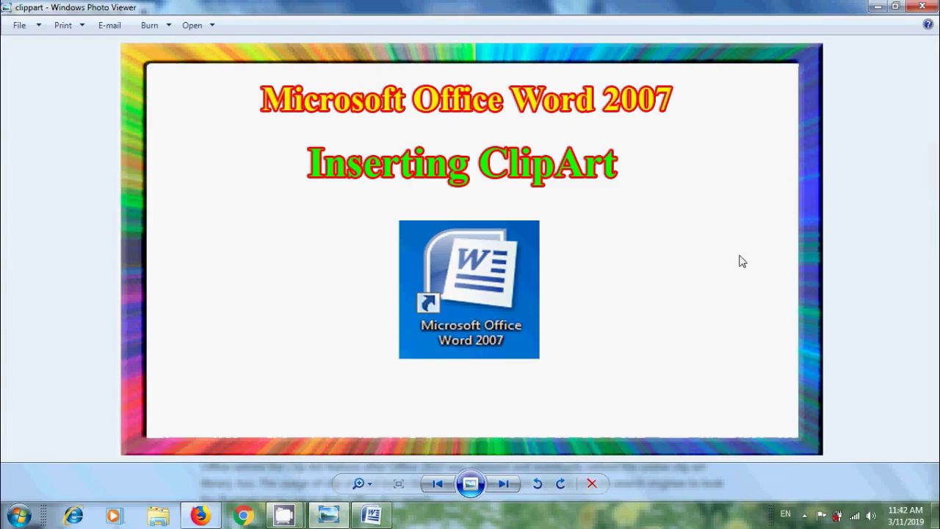
Minimize Windows Photo Viewer to hide the clippart title image
{"action": "left_click", "coordinate": [877, 6]}
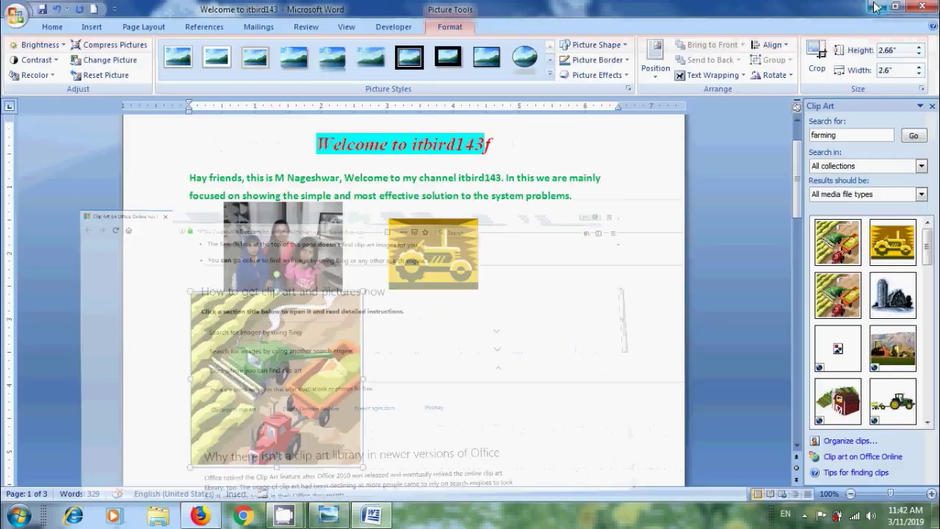